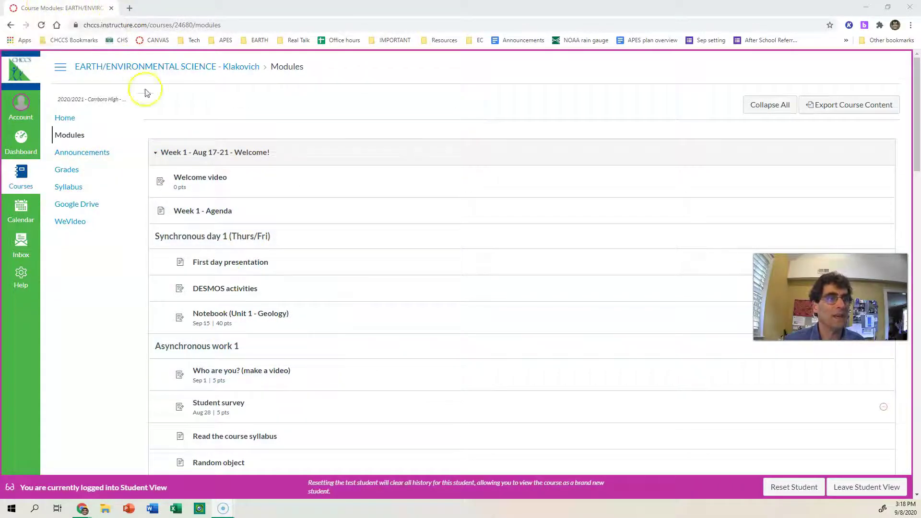
Open the Notebook (Unit 1 - Geology) assignment and launch its plate tectonics notes in Kami.
click(214, 316)
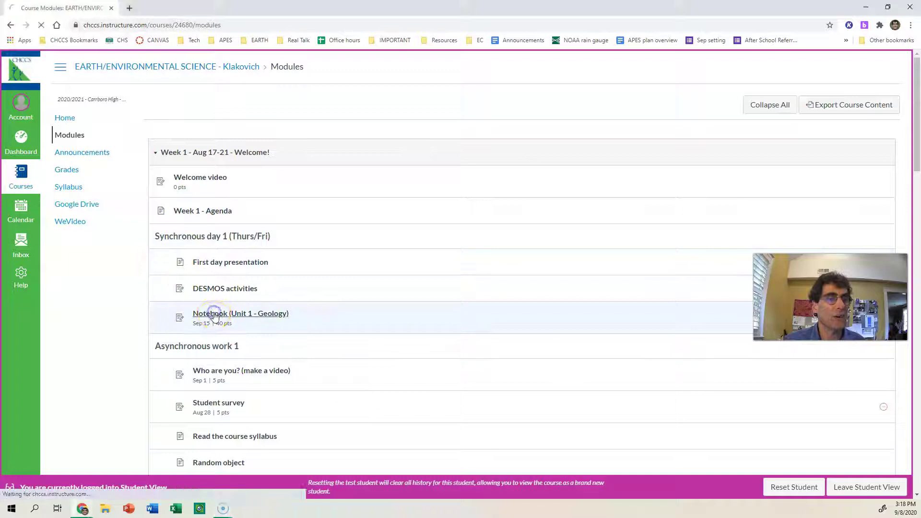
click(222, 173)
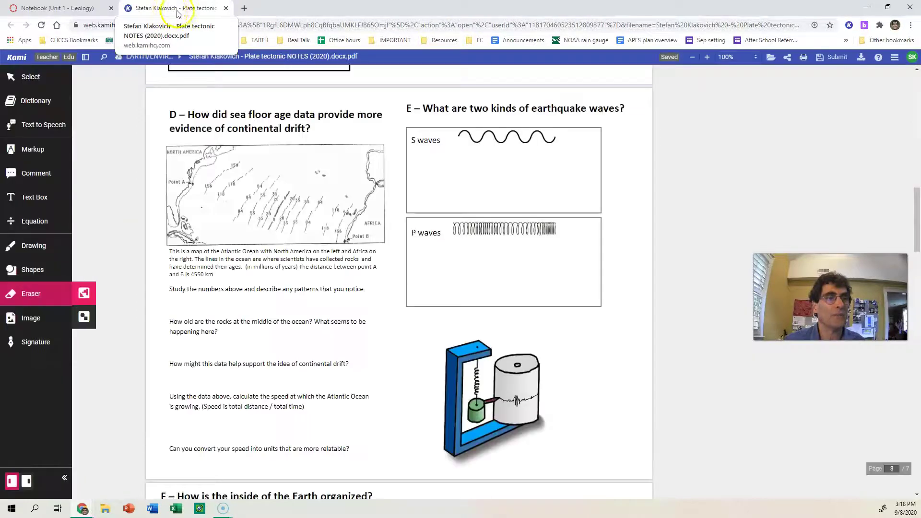
click(55, 8)
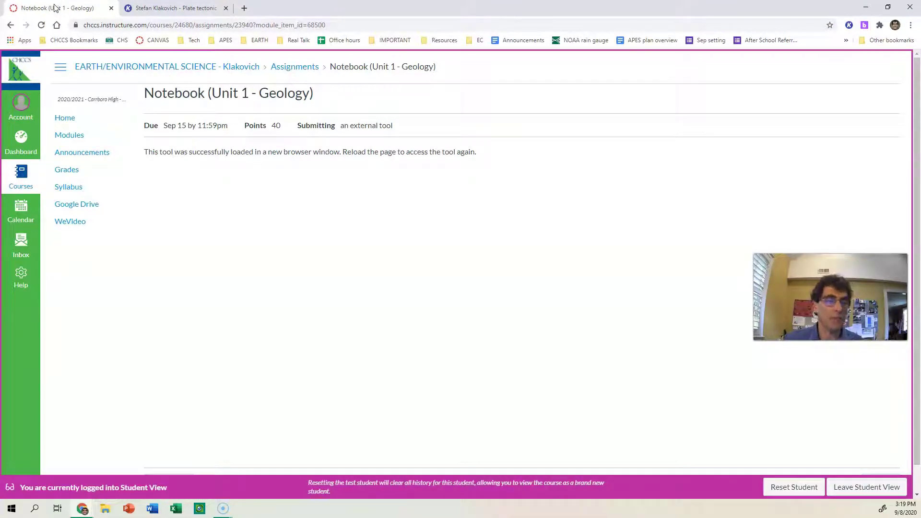
click(166, 8)
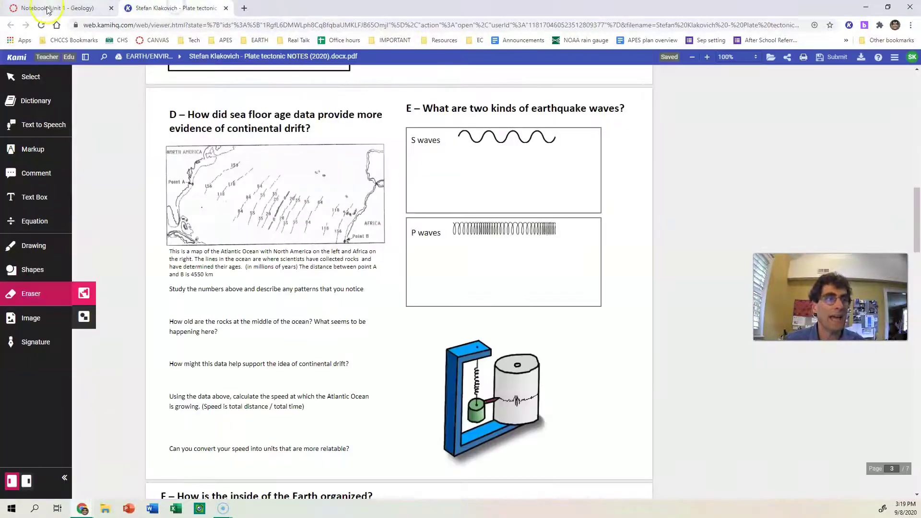
click(45, 9)
click(169, 8)
click(57, 8)
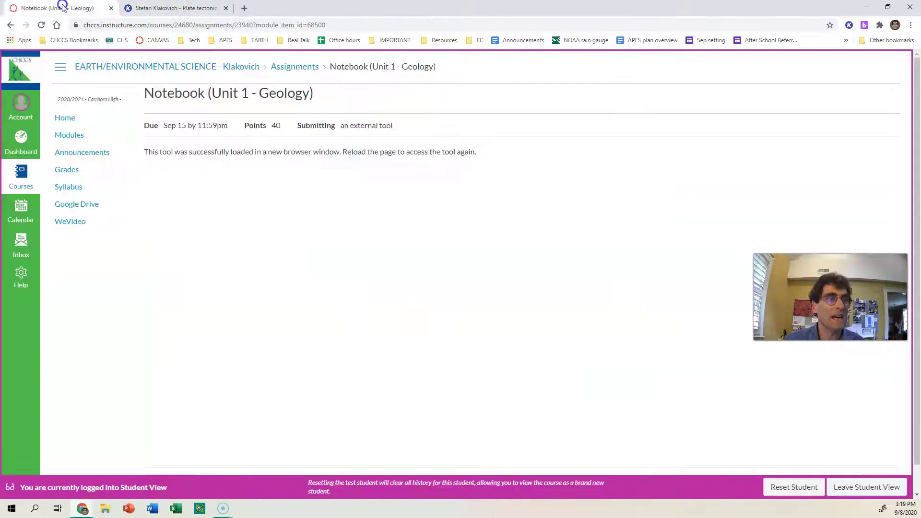
click(154, 9)
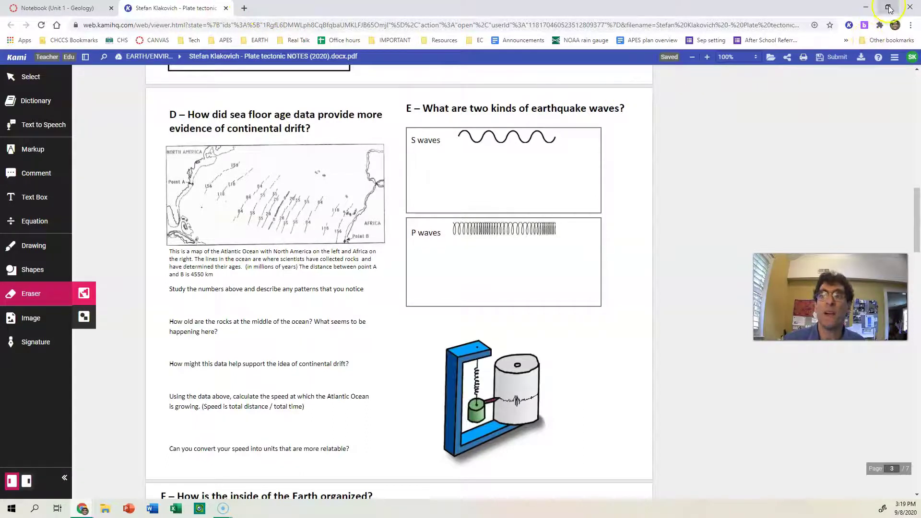
Restore Chrome to the left half of the screen, then flip between the Canvas and Kami tabs.
click(888, 7)
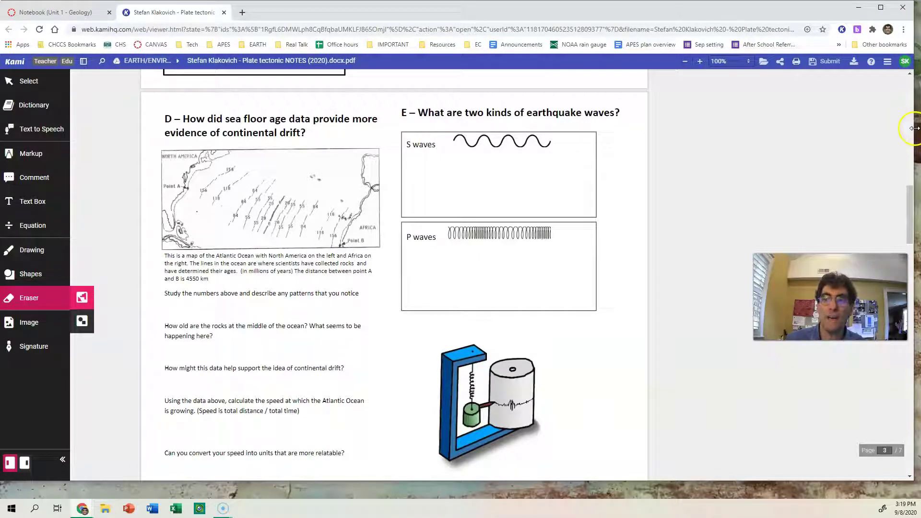
drag(914, 128, 472, 150)
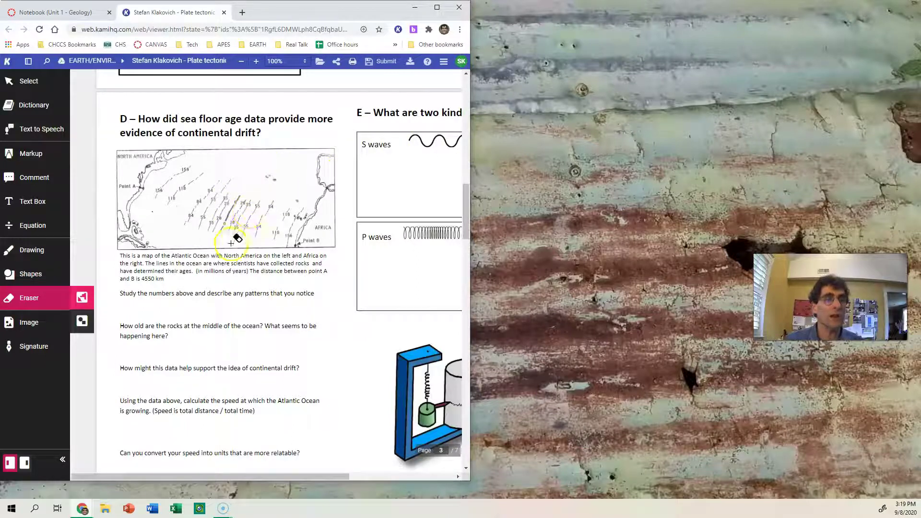
click(36, 10)
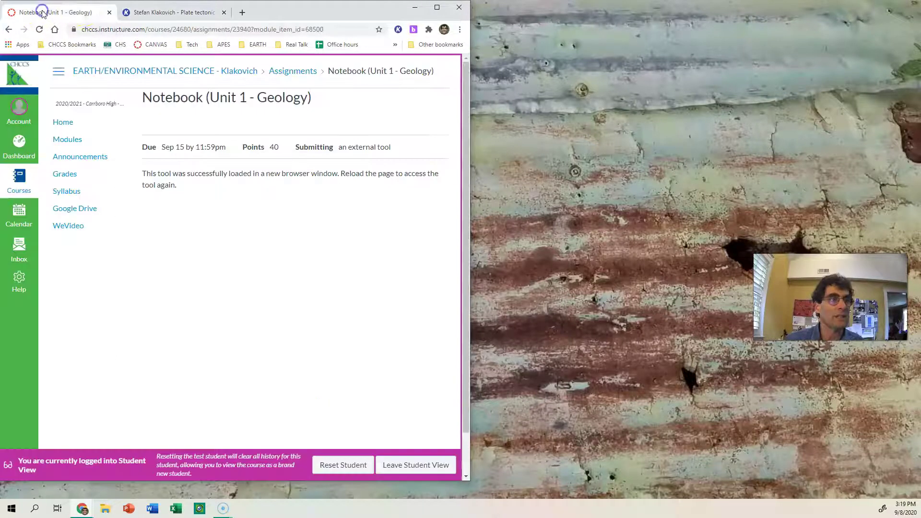
click(169, 12)
click(73, 12)
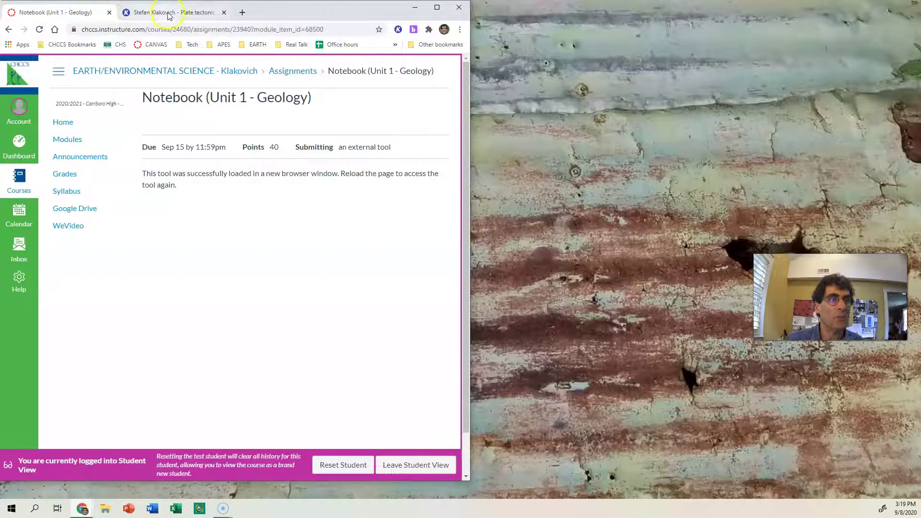
click(169, 12)
click(90, 14)
click(167, 13)
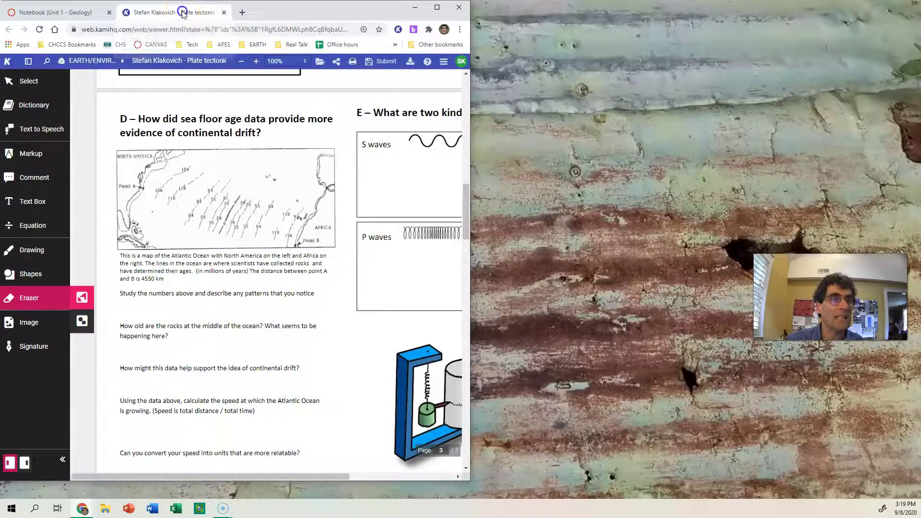
Move the Kami notes tab into its own right-hand window and widen the Canvas window beside it.
mouse_move(195, 12)
mouse_down()
mouse_move(241, 35)
mouse_move(687, 26)
mouse_move(677, 16)
mouse_up()
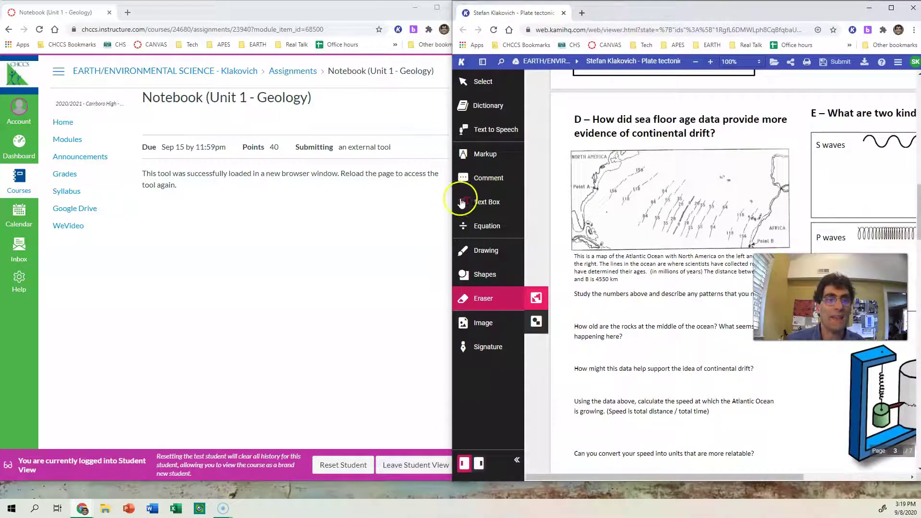
drag(451, 201, 474, 200)
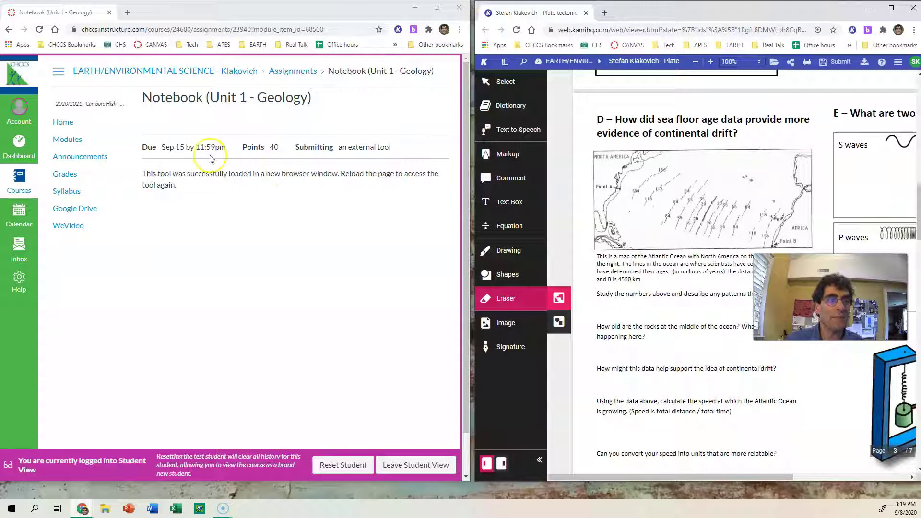
From Modules, open the Week 3 NOTES E and F assignment with its edpuzzle earthquake video.
click(75, 141)
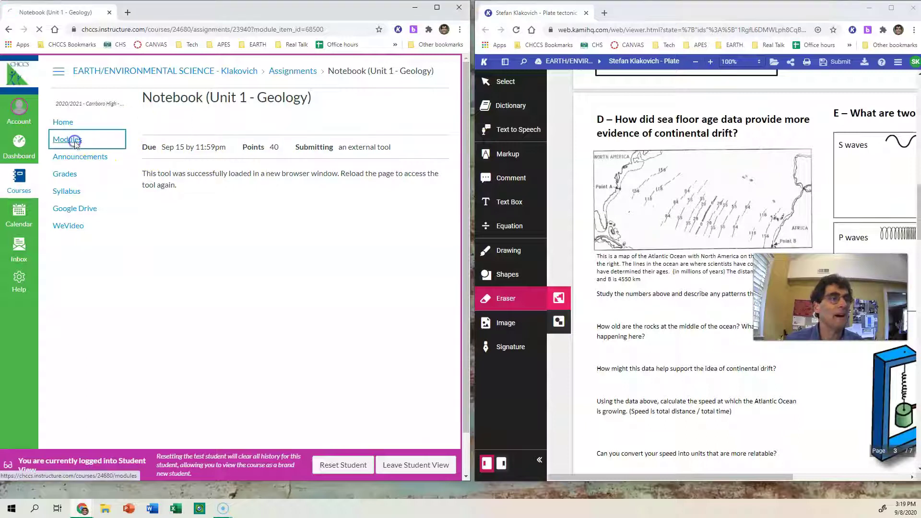
scroll(291, 248, down, 2)
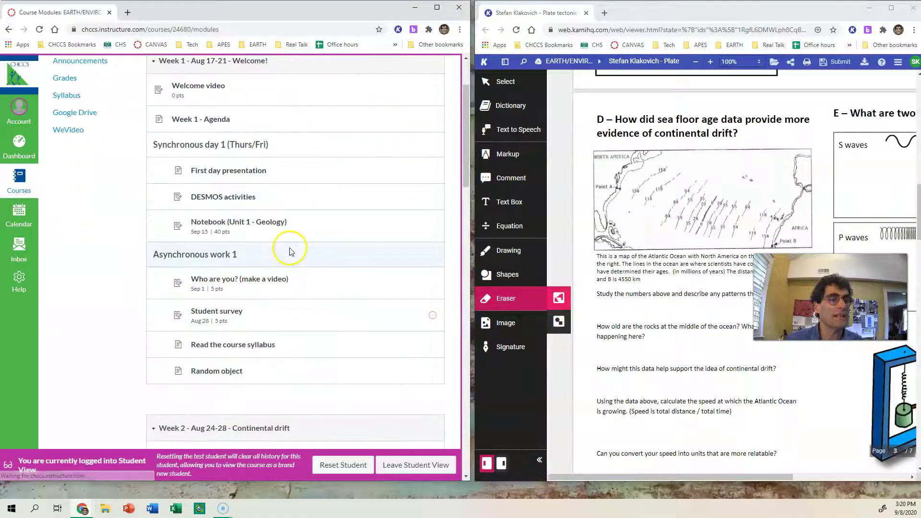
scroll(284, 246, down, 2)
scroll(283, 244, down, 2)
scroll(283, 243, down, 1)
scroll(283, 242, down, 1)
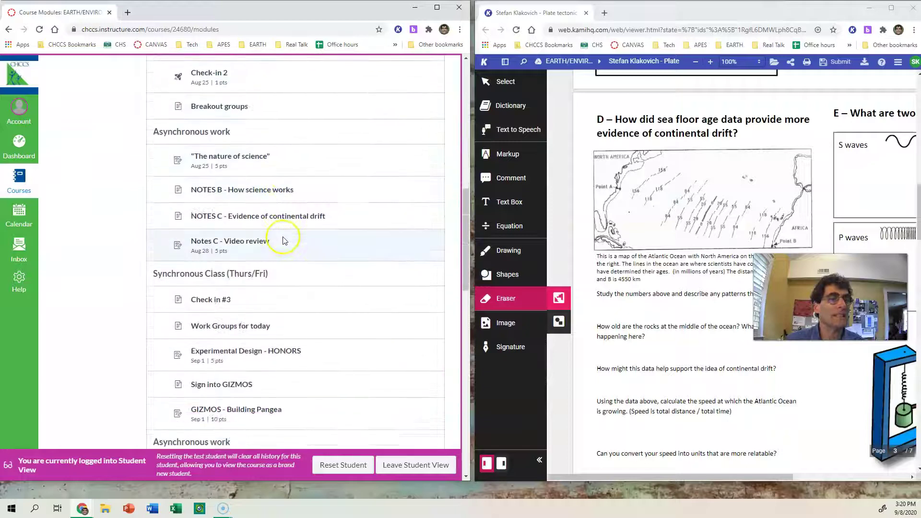
scroll(283, 242, down, 1)
scroll(282, 241, down, 2)
scroll(281, 239, down, 1)
scroll(281, 238, down, 2)
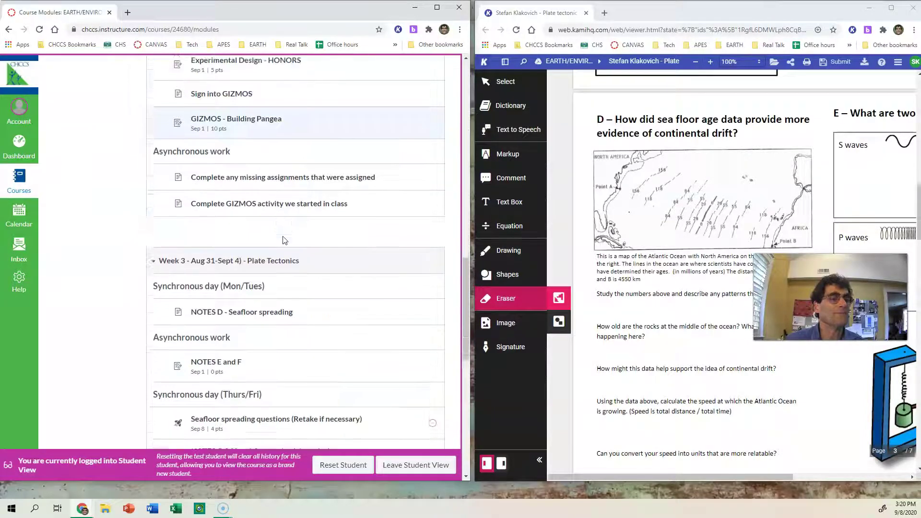
scroll(257, 263, down, 1)
click(233, 318)
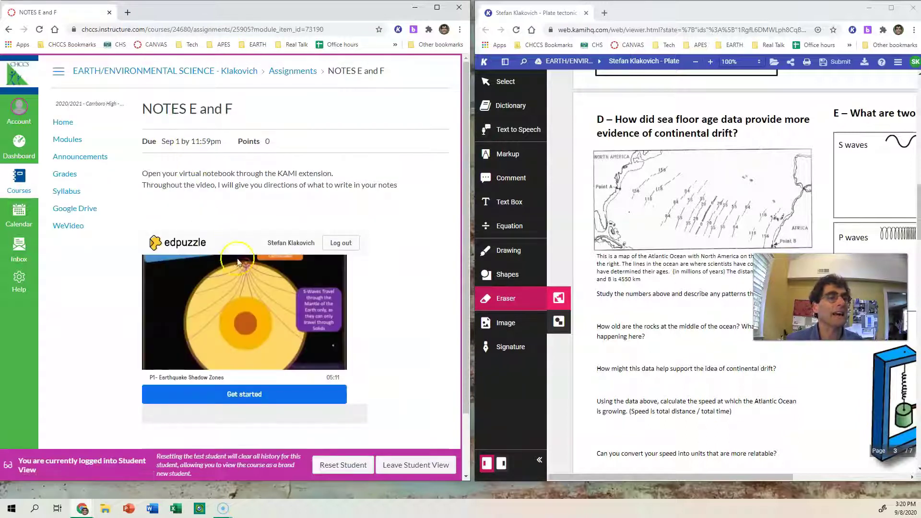
scroll(231, 248, down, 1)
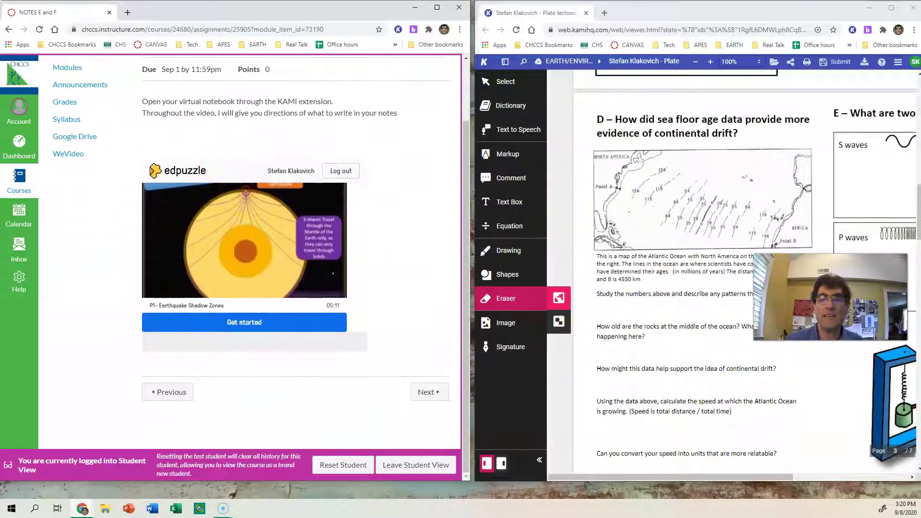
scroll(667, 252, down, 3)
scroll(668, 257, down, 2)
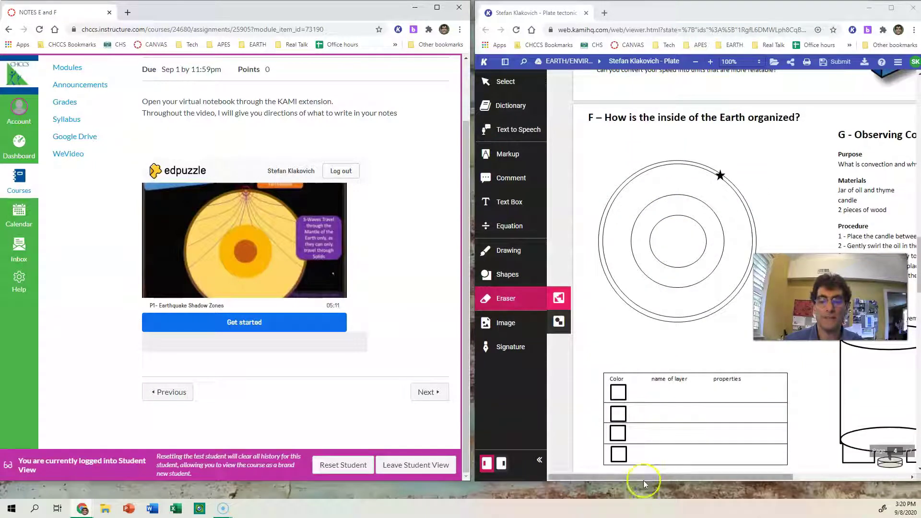
drag(645, 477, 788, 477)
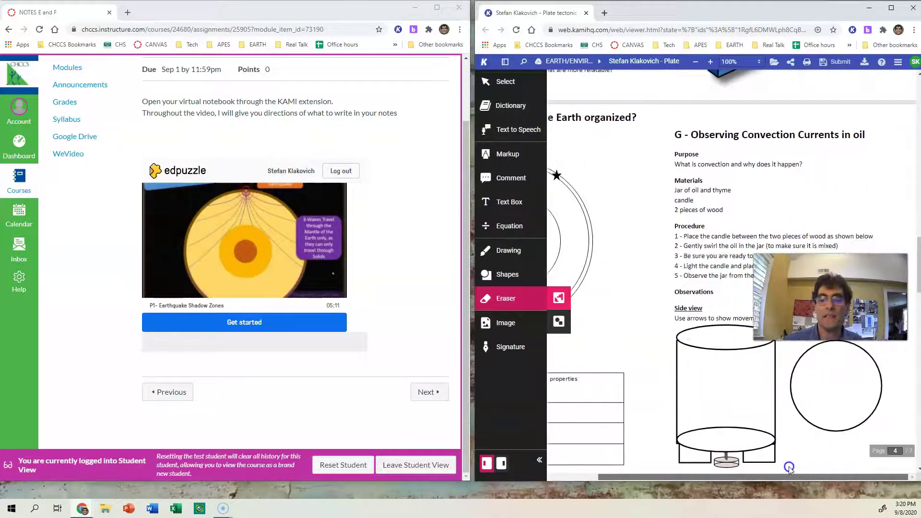
scroll(654, 350, down, 3)
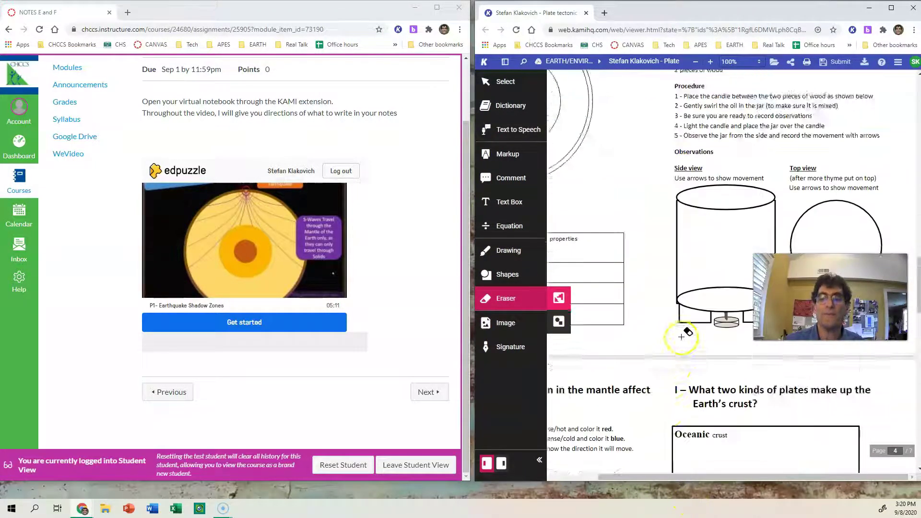
scroll(687, 334, up, 5)
scroll(689, 327, up, 3)
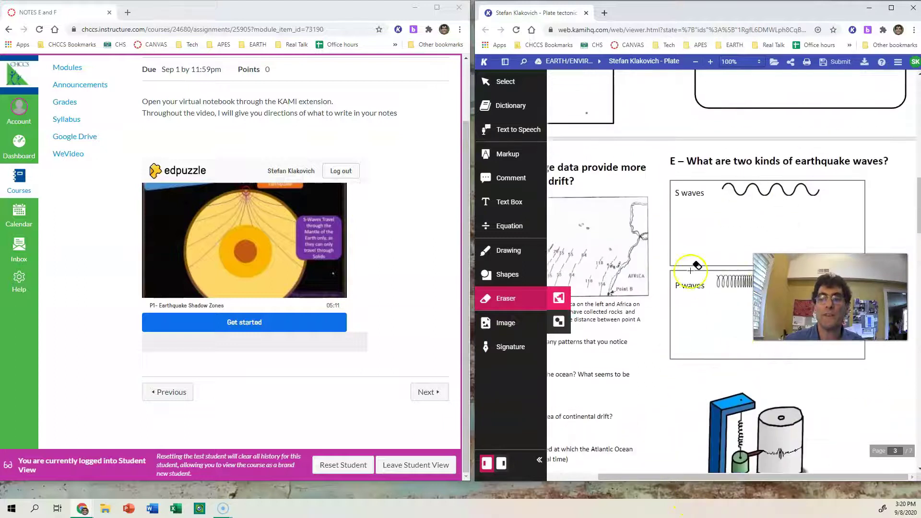
scroll(719, 291, down, 1)
scroll(722, 295, down, 1)
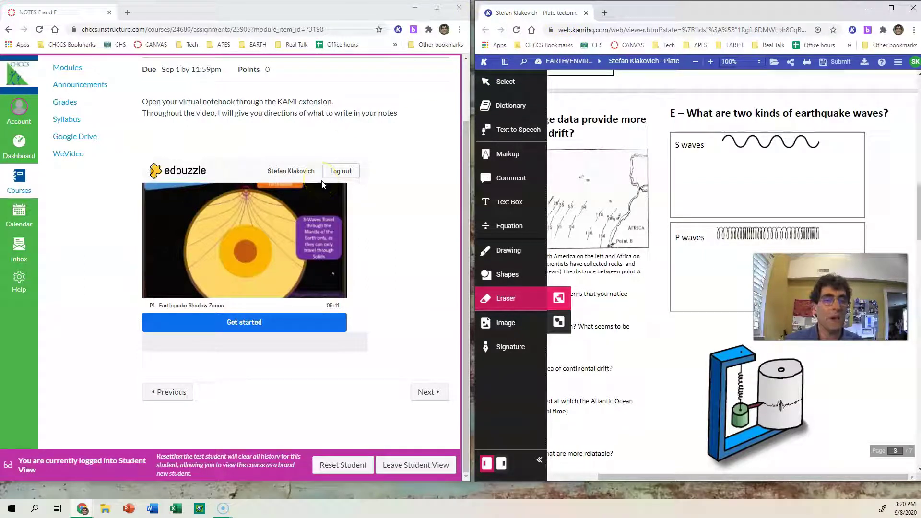
Drag the Kami notes tab back into the Canvas window and maximize it.
drag(536, 20, 168, 13)
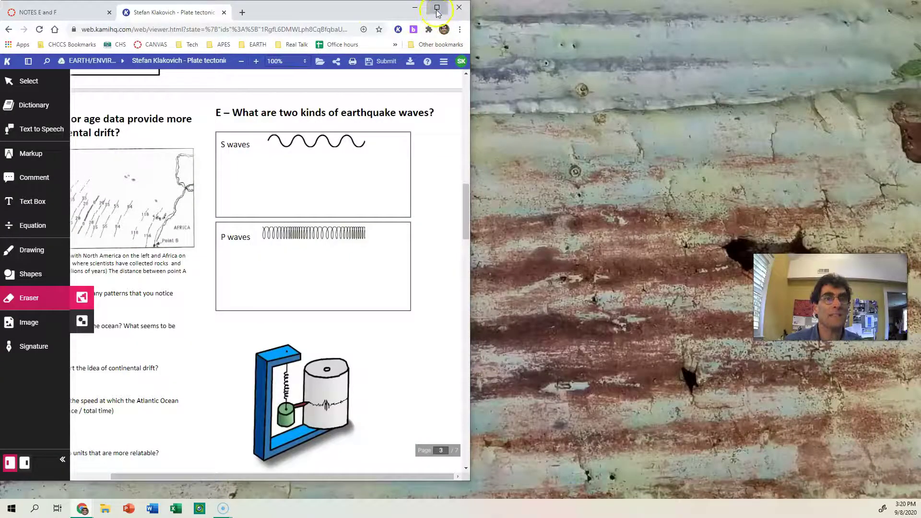
click(436, 9)
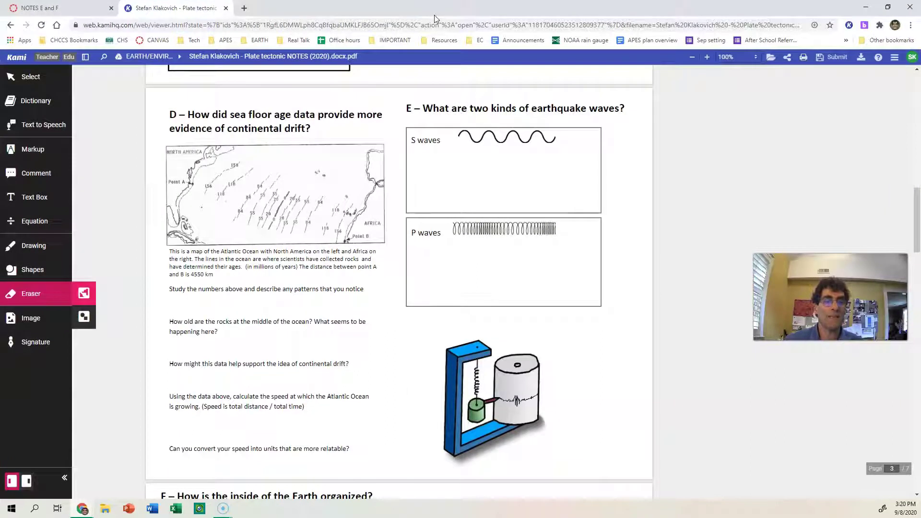